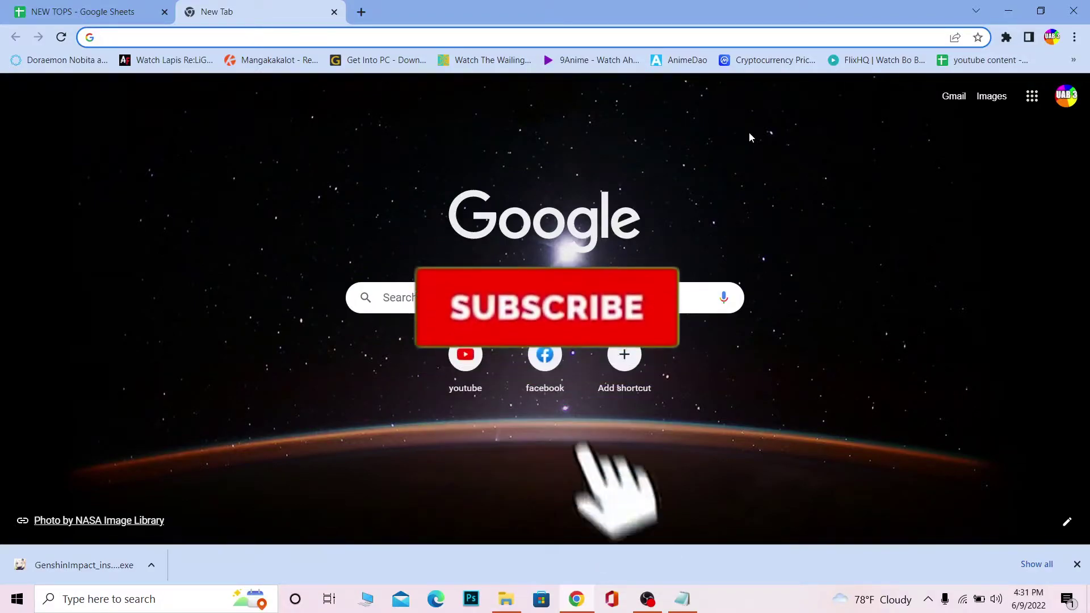
Step: Search Google for 'epic games login' and open the Epic Games sign-in page
{"action": "type", "text": "epic"}
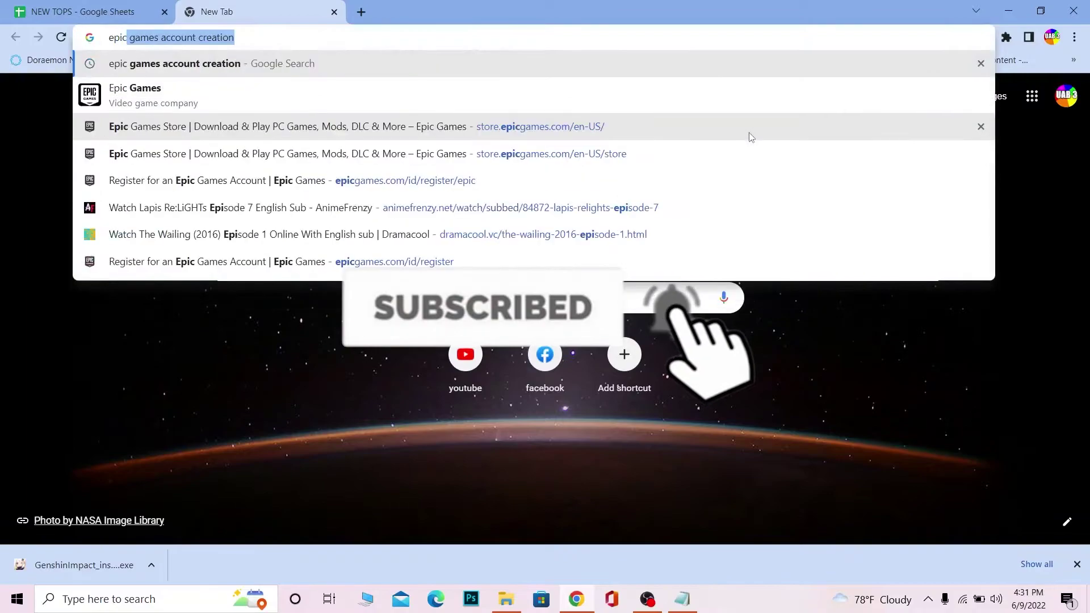
{"action": "type", "text": " games "}
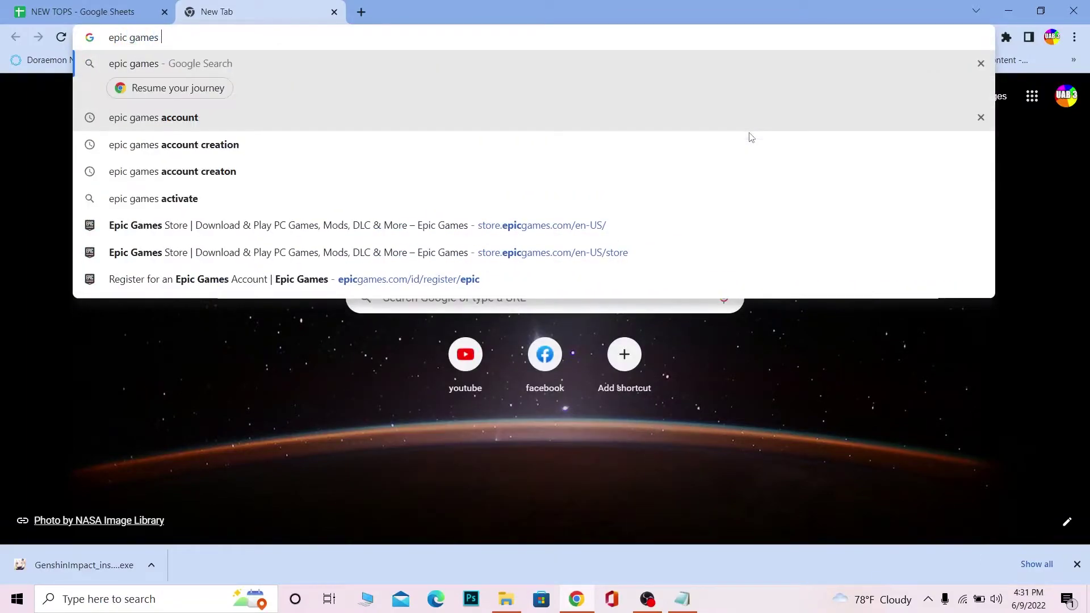
{"action": "type", "text": "login"}
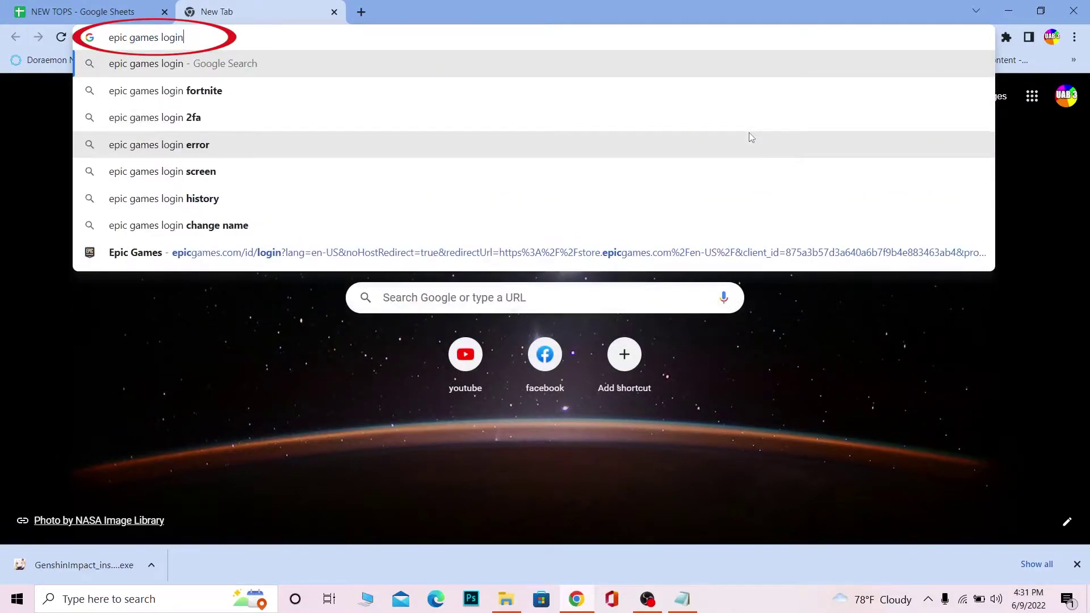
{"action": "key", "text": "Return"}
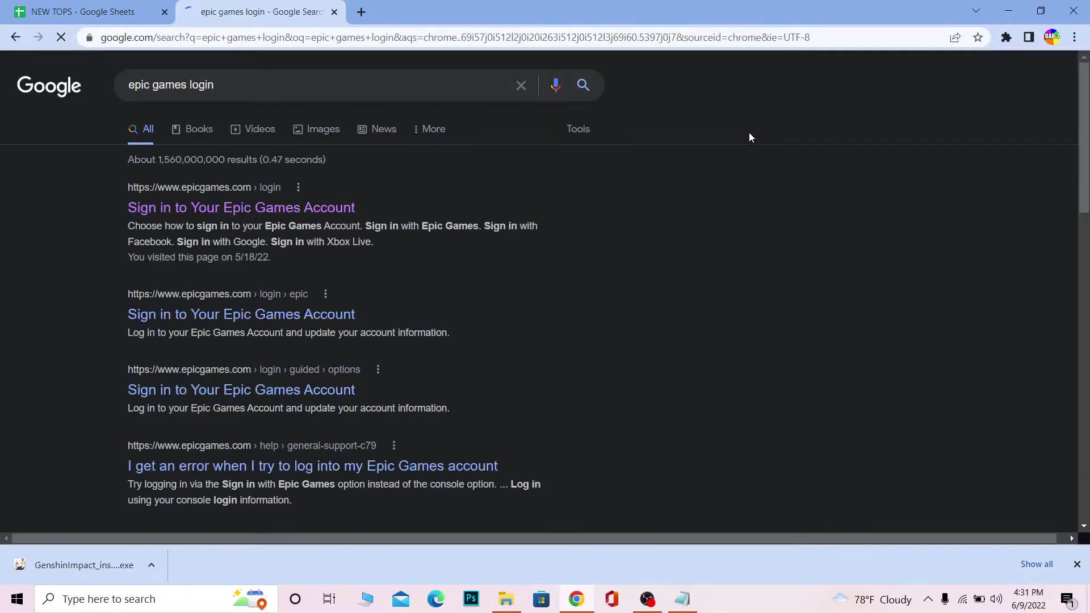
{"action": "left_click", "coordinate": [219, 215]}
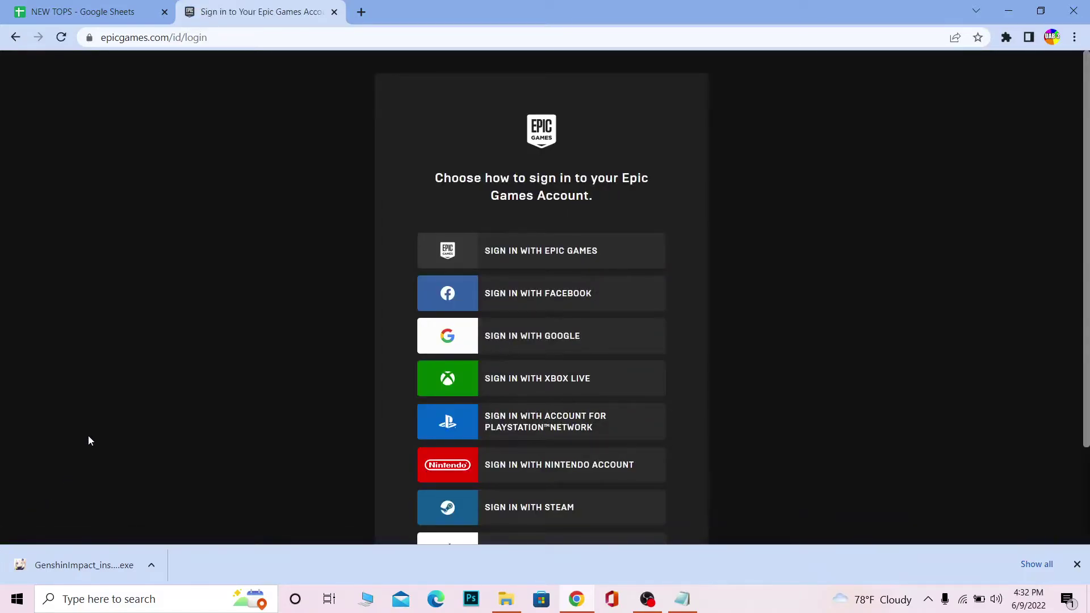
{"action": "scroll", "coordinate": [304, 380], "scroll_direction": "down", "scroll_amount": 2}
{"action": "scroll", "coordinate": [315, 379], "scroll_direction": "up", "scroll_amount": 2}
Step: Sign in with an Epic Games account, entering the account email and password
{"action": "left_click", "coordinate": [530, 253]}
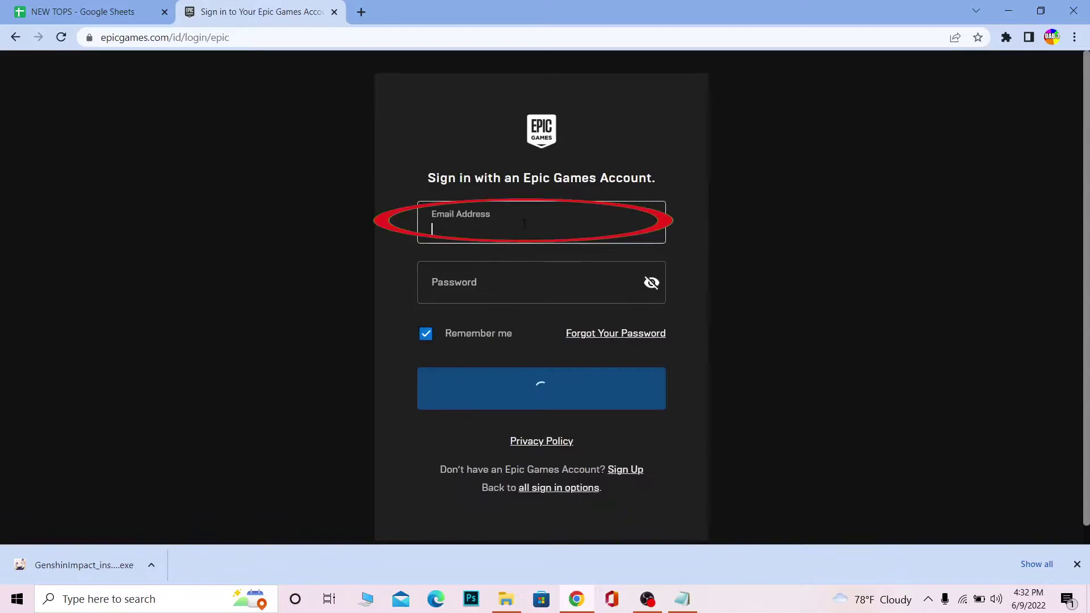
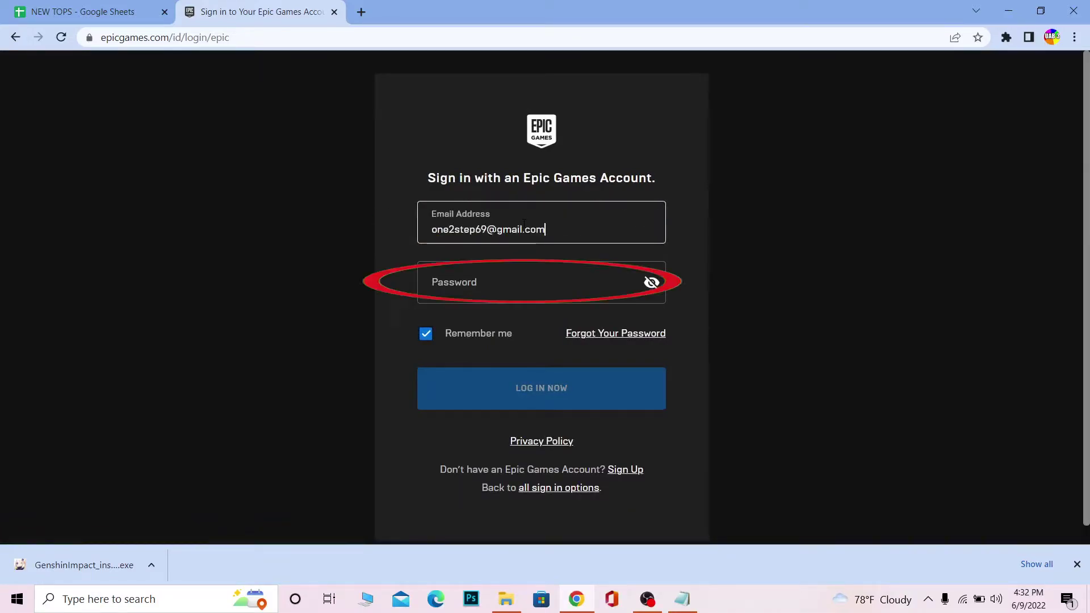
{"action": "left_click", "coordinate": [500, 277]}
{"action": "type", "text": "•"}
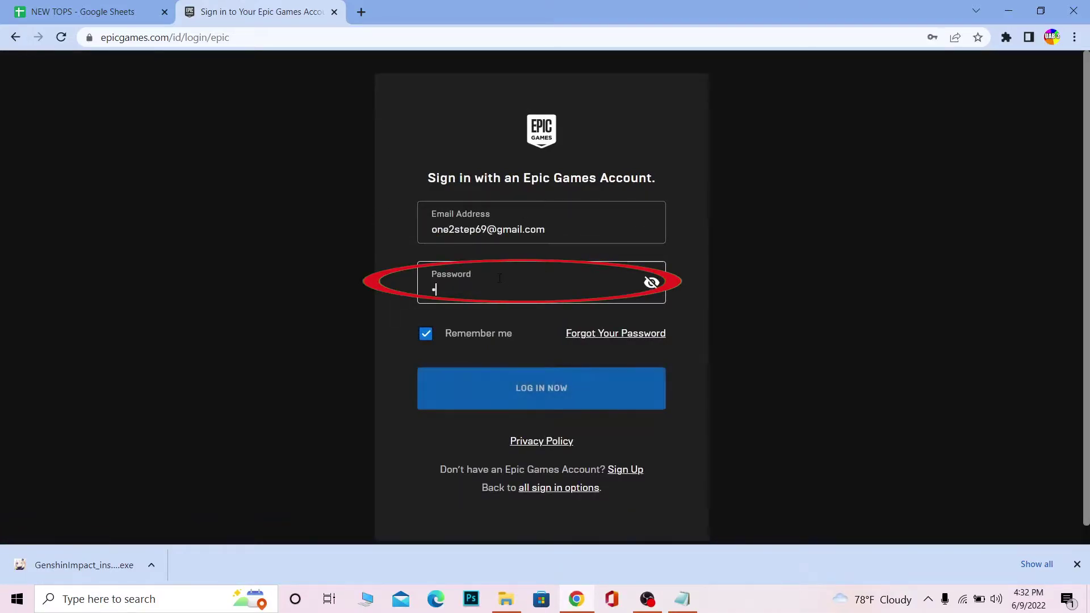
{"action": "type", "text": "•••••••••"}
{"action": "left_click", "coordinate": [524, 401]}
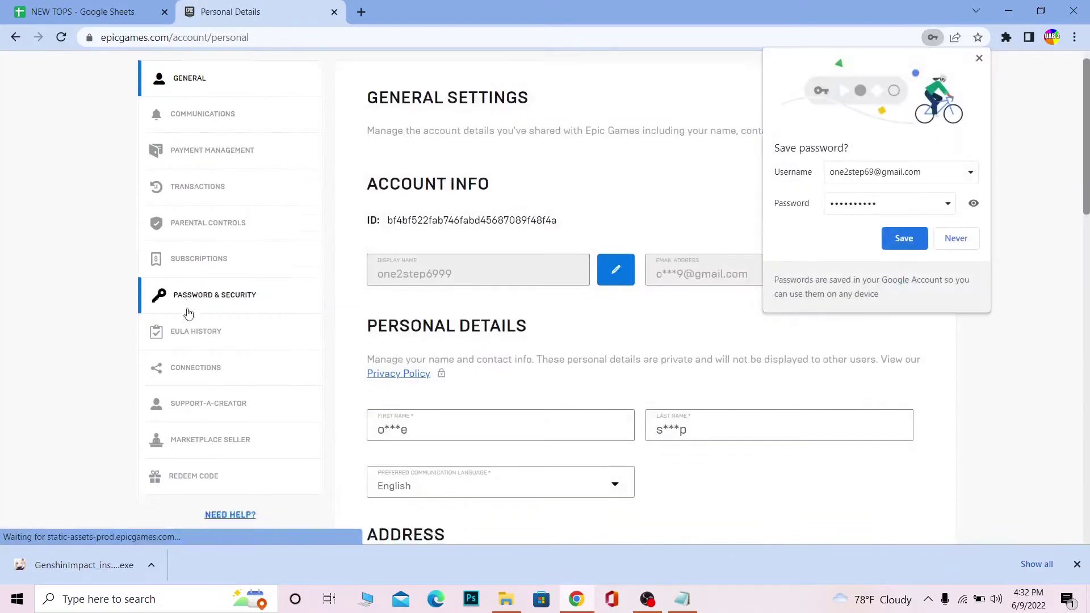
Step: Let Chrome save the password and look over the signed-in page
{"action": "scroll", "coordinate": [188, 313], "scroll_direction": "down", "scroll_amount": 1}
{"action": "left_click", "coordinate": [904, 238]}
{"action": "scroll", "coordinate": [698, 293], "scroll_direction": "up", "scroll_amount": 2}
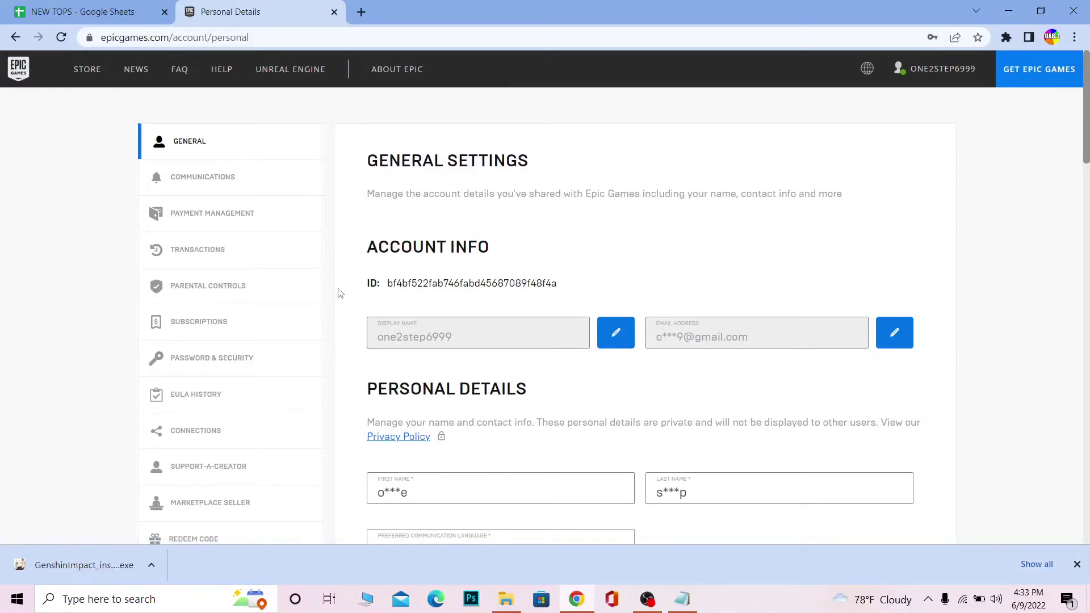
{"action": "scroll", "coordinate": [540, 345], "scroll_direction": "down", "scroll_amount": 15}
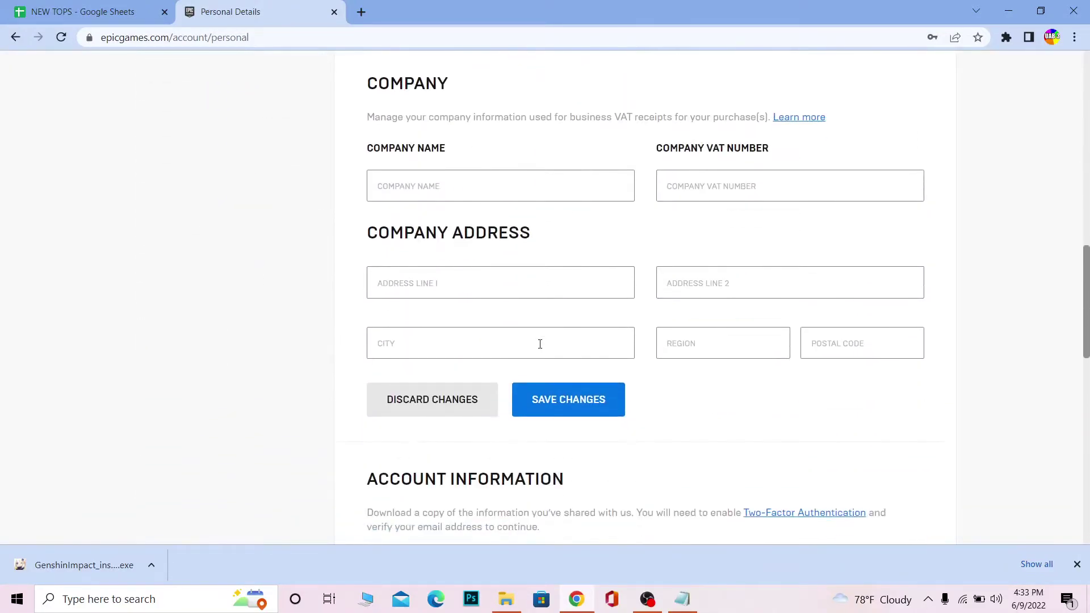
{"action": "scroll", "coordinate": [539, 344], "scroll_direction": "down", "scroll_amount": 5}
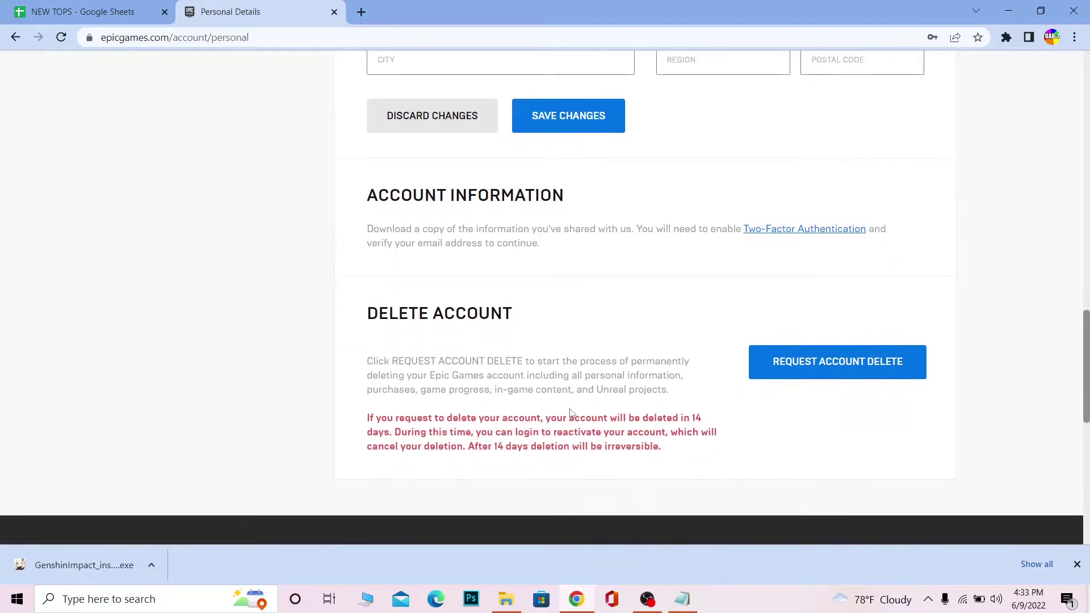
{"action": "scroll", "coordinate": [571, 413], "scroll_direction": "up", "scroll_amount": 15}
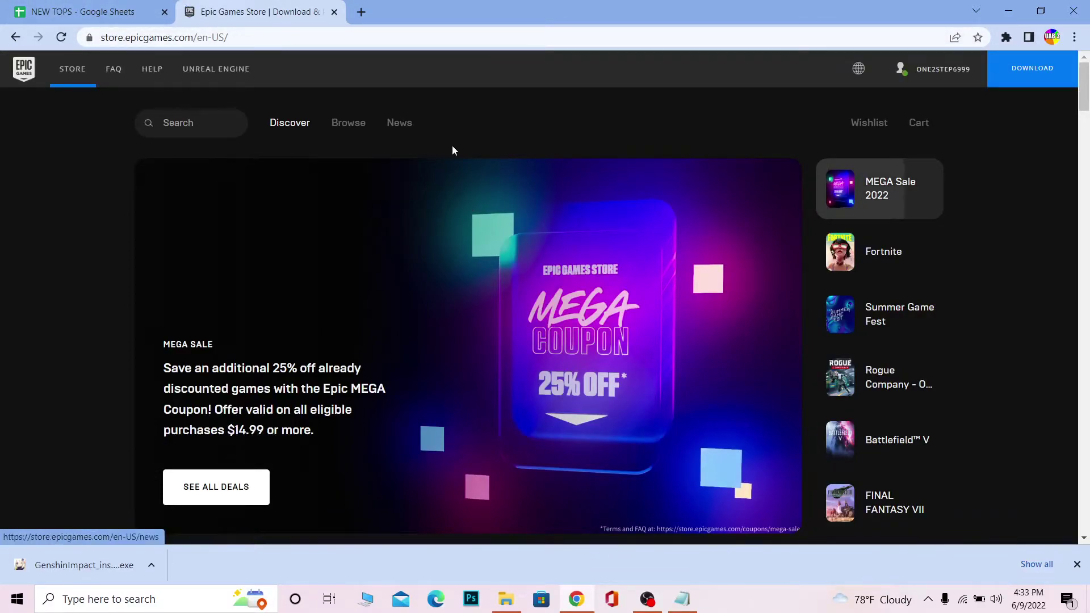
Step: Open ACCOUNT from the username menu and scroll to the Delete Account section
{"action": "mouse_move", "coordinate": [928, 71]}
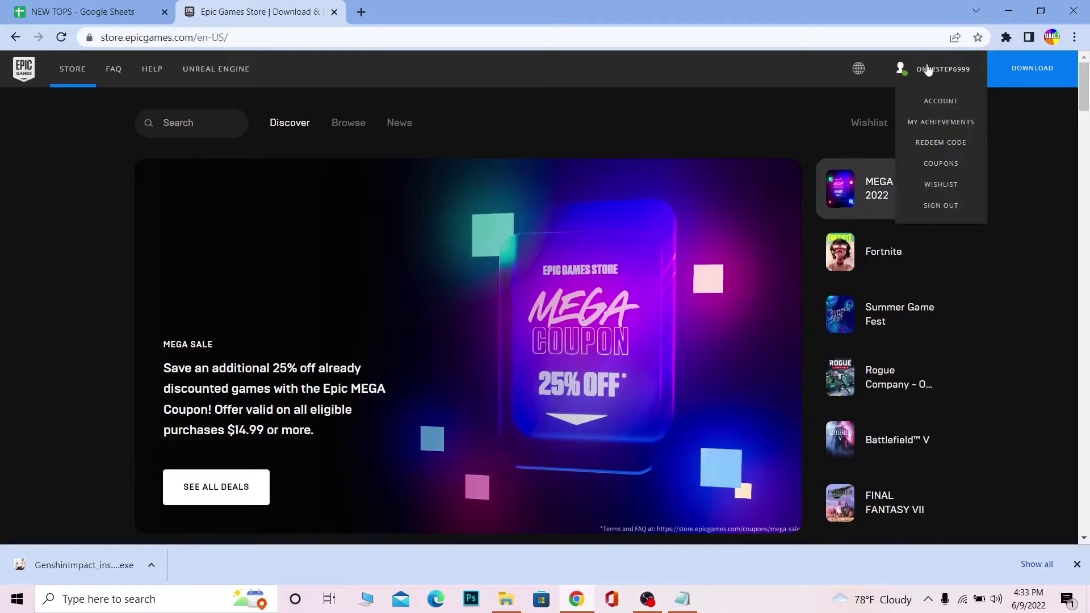
{"action": "left_click", "coordinate": [932, 105]}
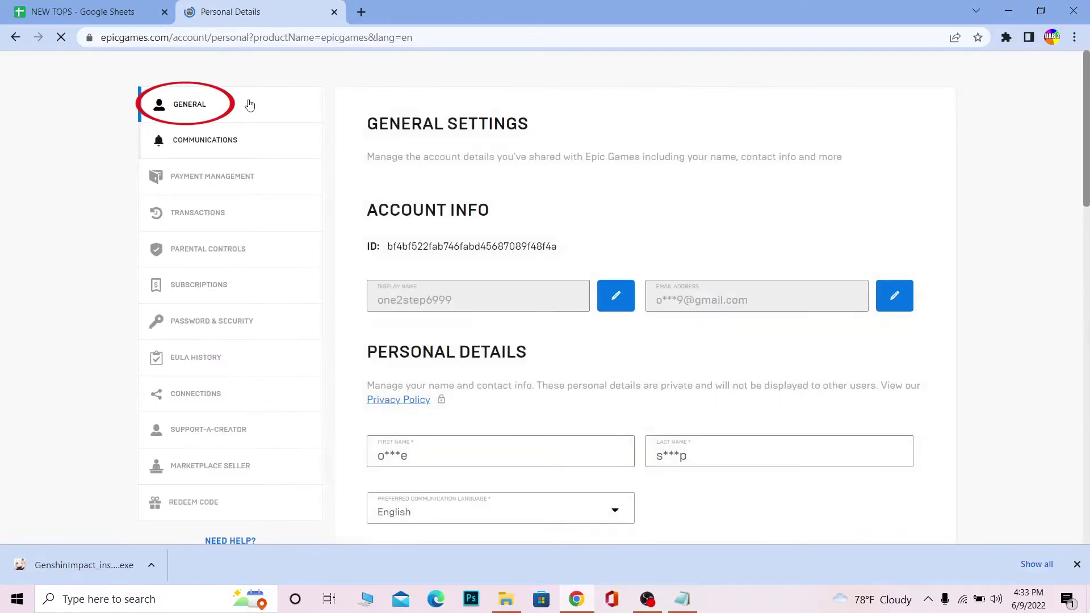
{"action": "scroll", "coordinate": [850, 324], "scroll_direction": "down", "scroll_amount": 20}
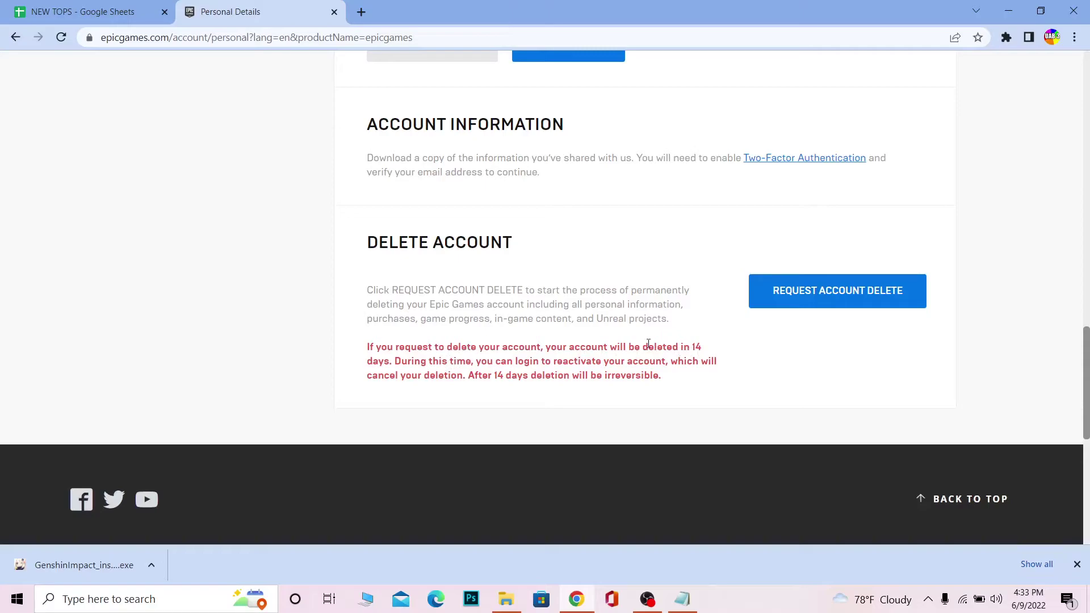
Step: Request account deletion and pass the captcha by marking both train pictures and verifying
{"action": "left_click", "coordinate": [788, 295]}
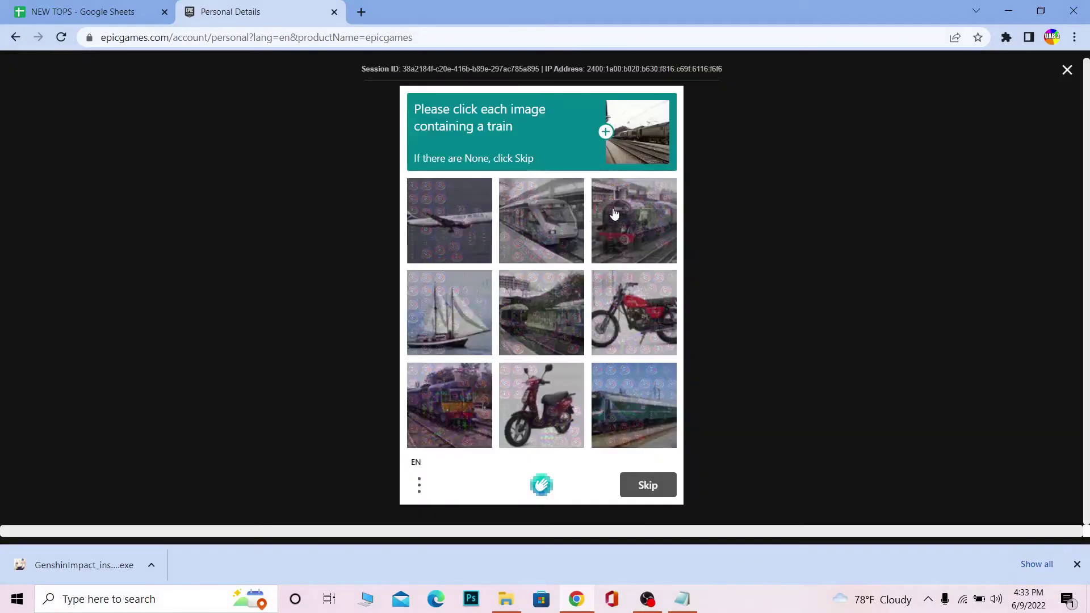
{"action": "left_click", "coordinate": [531, 240]}
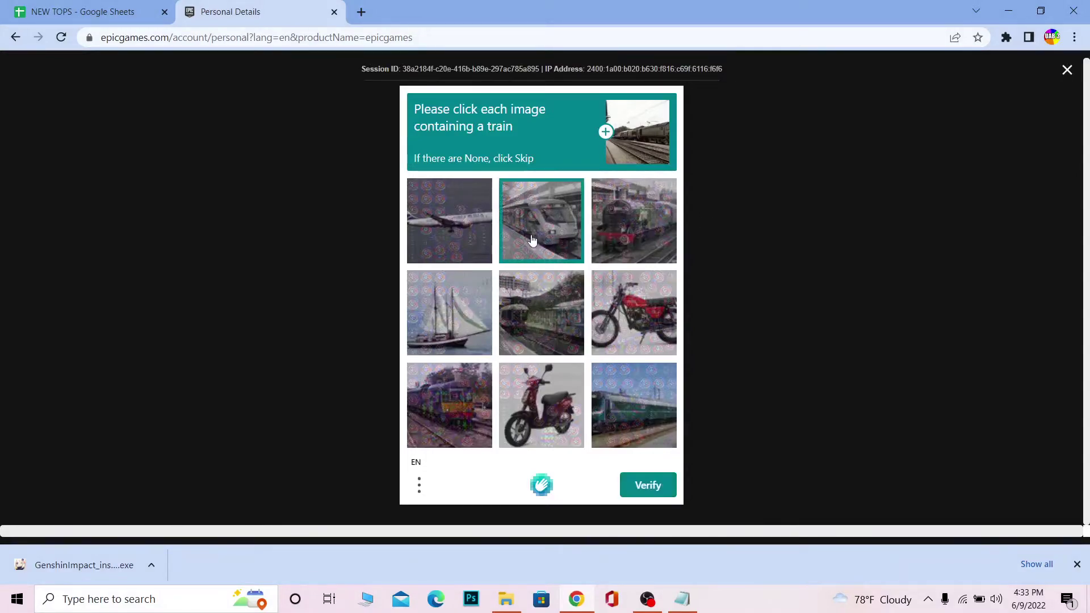
{"action": "left_click", "coordinate": [601, 230]}
{"action": "left_click", "coordinate": [658, 485]}
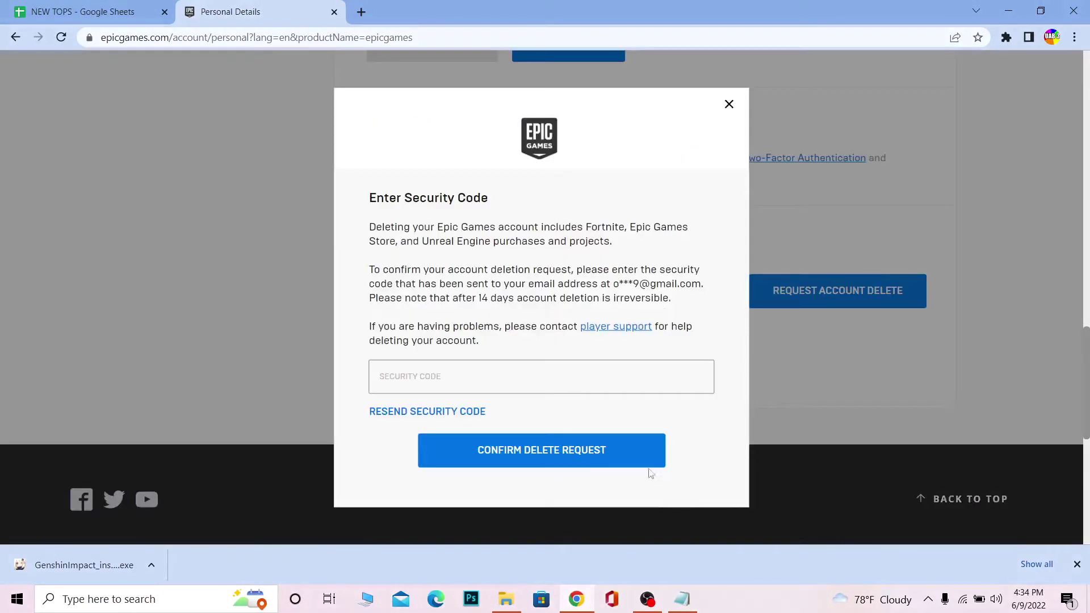
{"action": "left_click", "coordinate": [488, 371]}
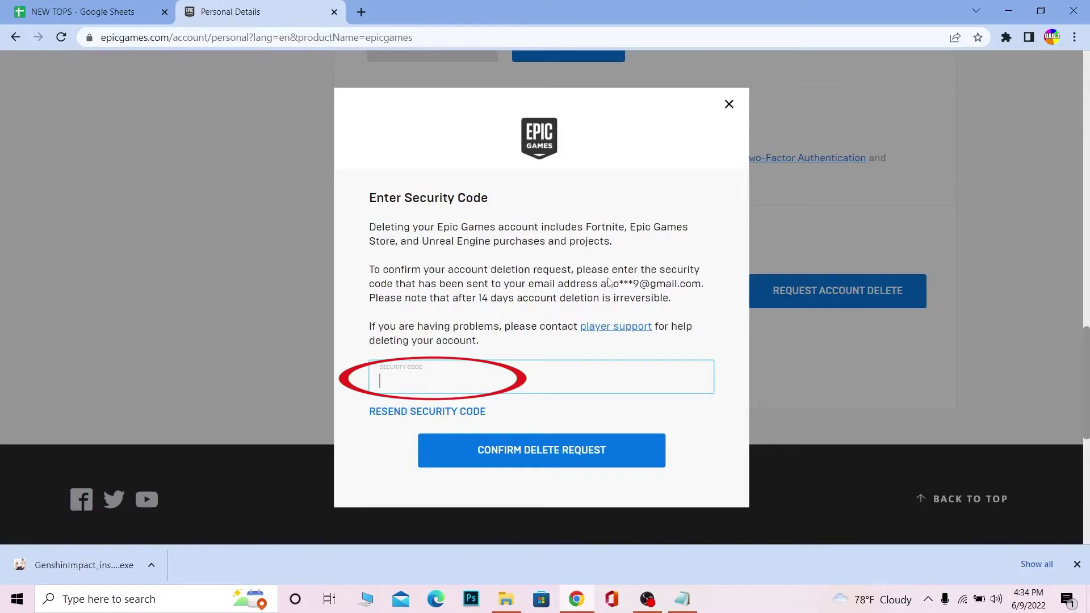
{"action": "left_click_drag", "start_coordinate": [613, 284], "coordinate": [697, 296]}
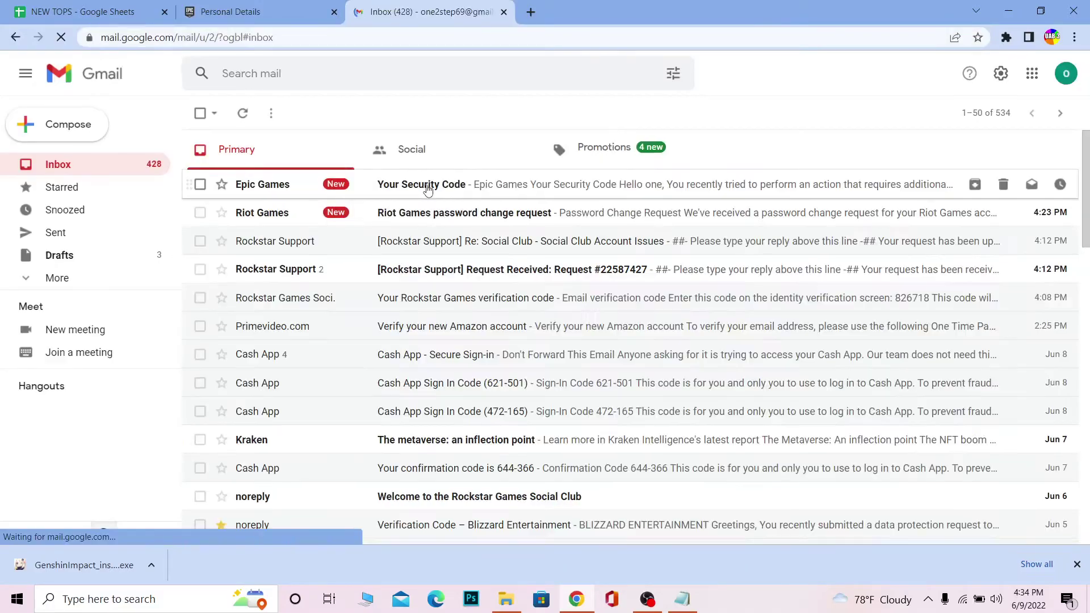
Step: Copy the code from the 'Your Security Code' email and return to the Epic tab
{"action": "left_click", "coordinate": [428, 189]}
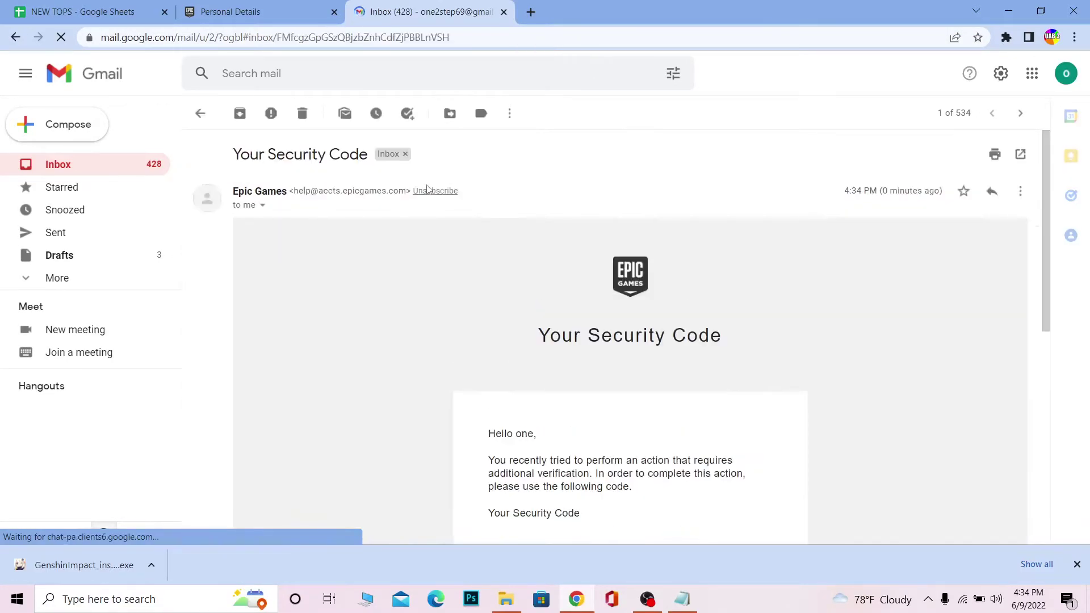
{"action": "scroll", "coordinate": [520, 428], "scroll_direction": "down", "scroll_amount": 4}
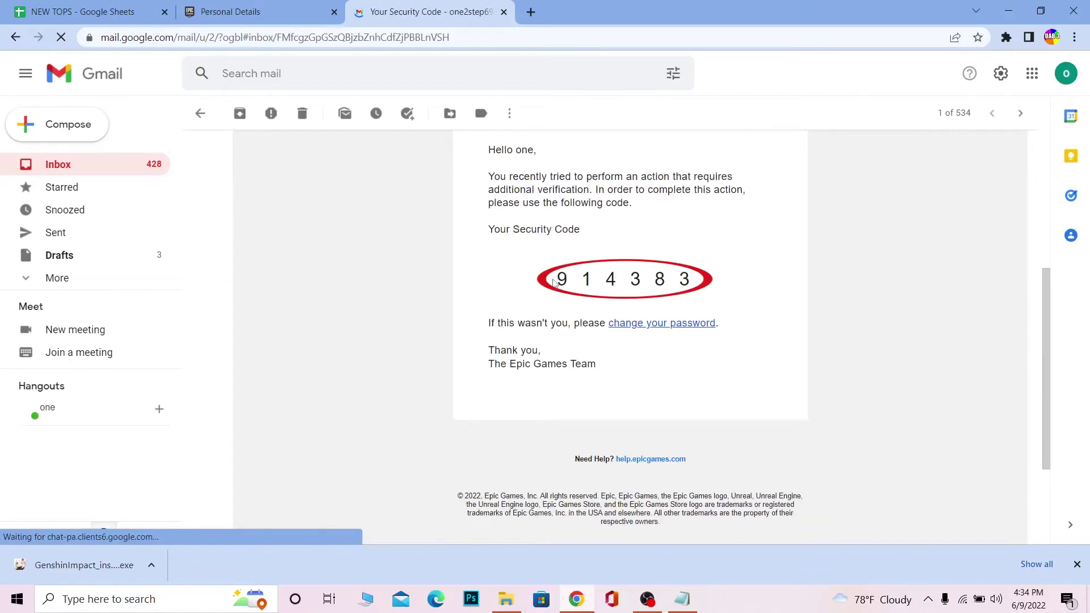
{"action": "left_click_drag", "start_coordinate": [550, 286], "coordinate": [705, 287]}
{"action": "key", "text": "ctrl+c"}
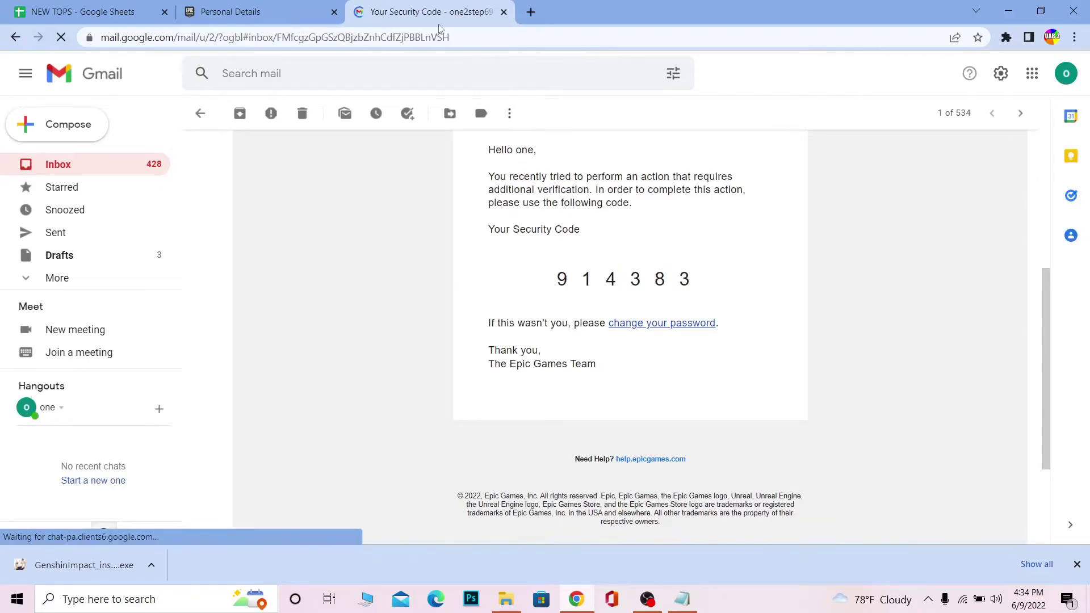
{"action": "left_click", "coordinate": [238, 12]}
Step: Paste the security code and confirm the delete request
{"action": "left_click", "coordinate": [452, 376]}
{"action": "key", "text": "ctrl+v"}
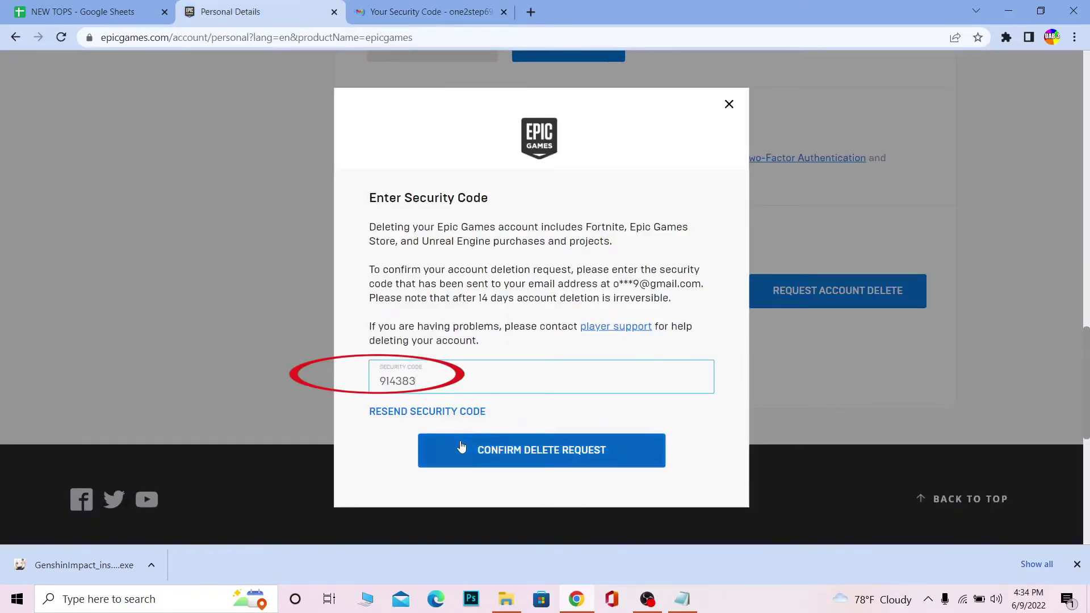
{"action": "left_click", "coordinate": [461, 446]}
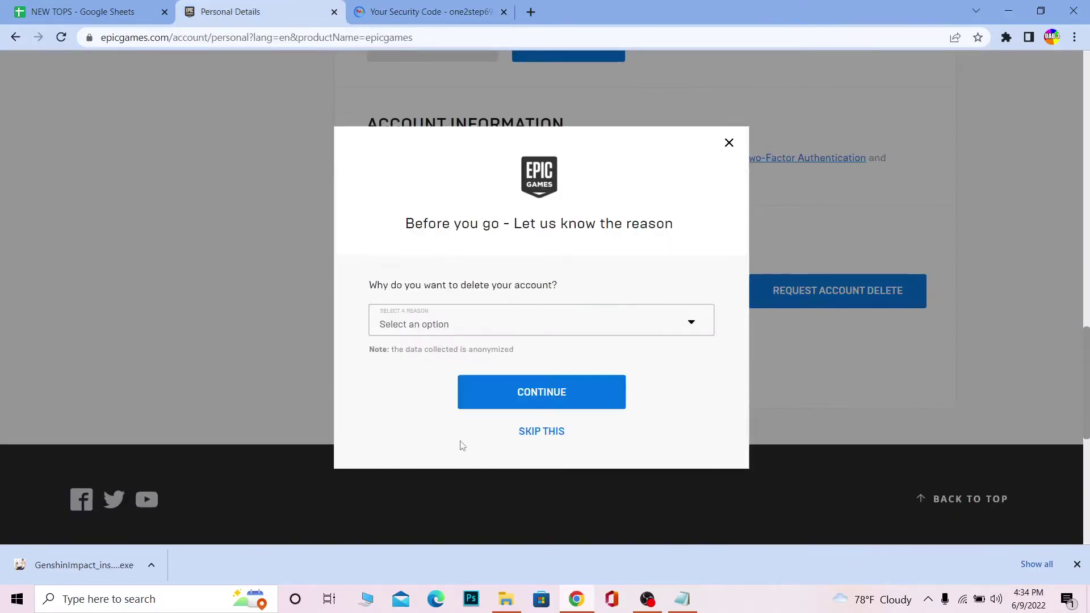
Step: Close the 'Before you go' reason dialog without submitting a reason
{"action": "left_click", "coordinate": [481, 324]}
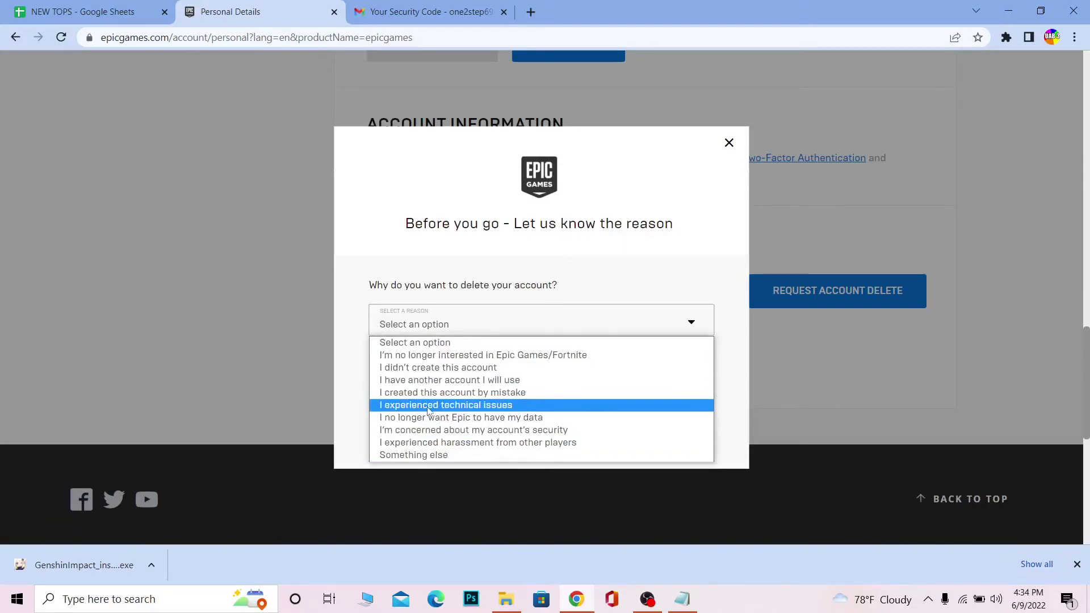
{"action": "left_click", "coordinate": [535, 322]}
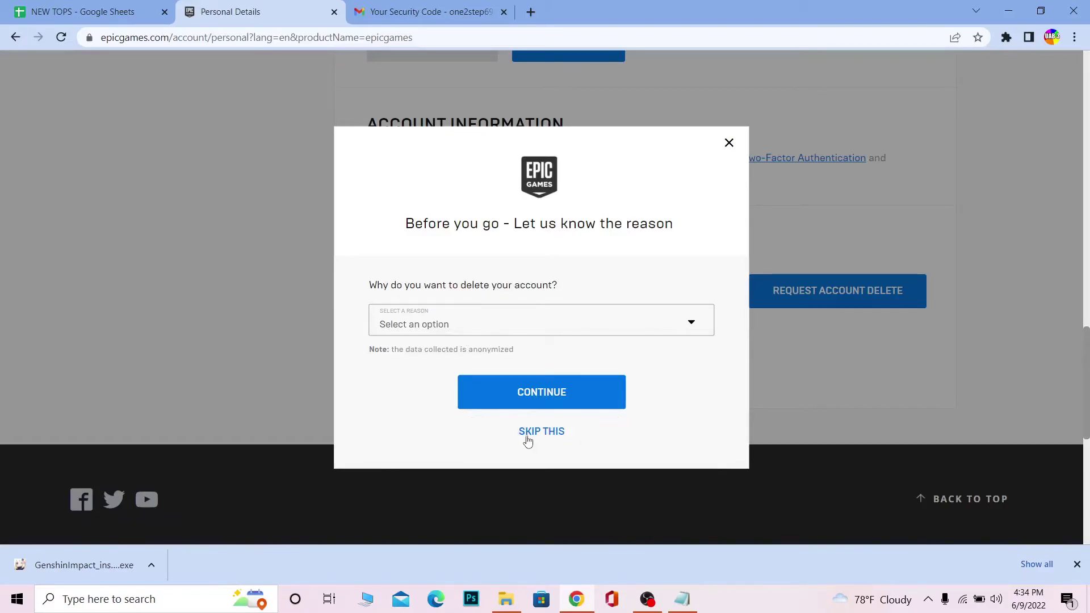
{"action": "left_click", "coordinate": [489, 325]}
{"action": "left_click", "coordinate": [488, 355]}
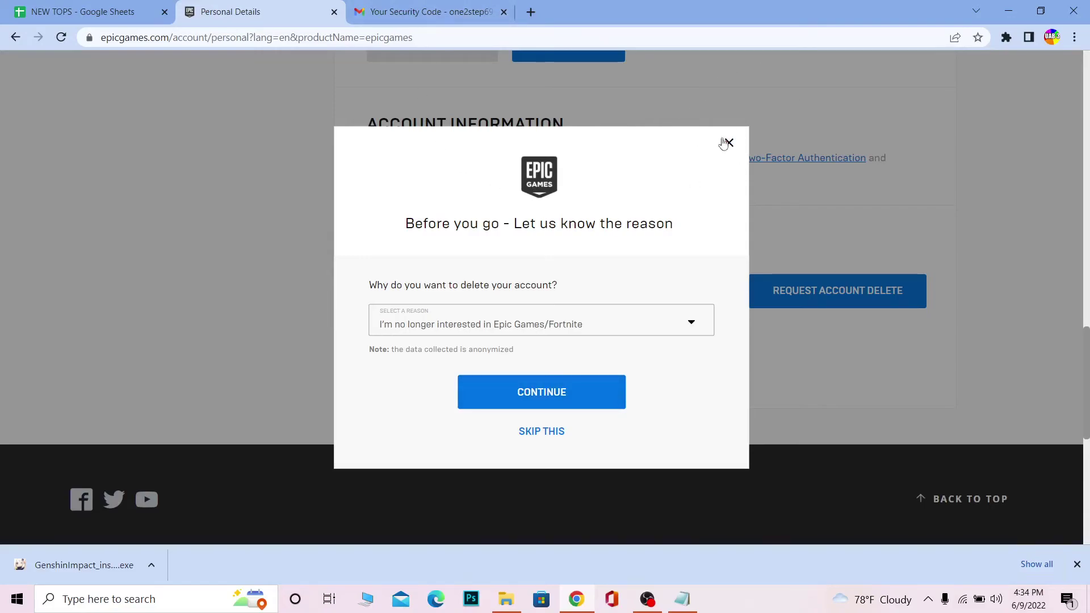
{"action": "left_click", "coordinate": [728, 143]}
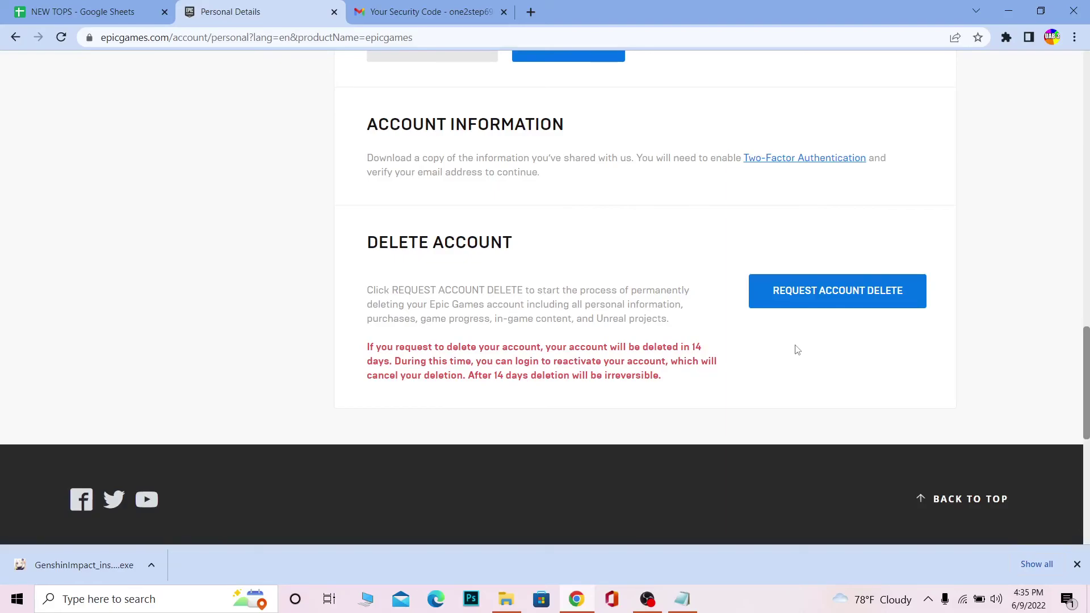
Step: Return to the Epic Games Store home page and close the Gmail security code tab
{"action": "scroll", "coordinate": [797, 350], "scroll_direction": "up", "scroll_amount": 20}
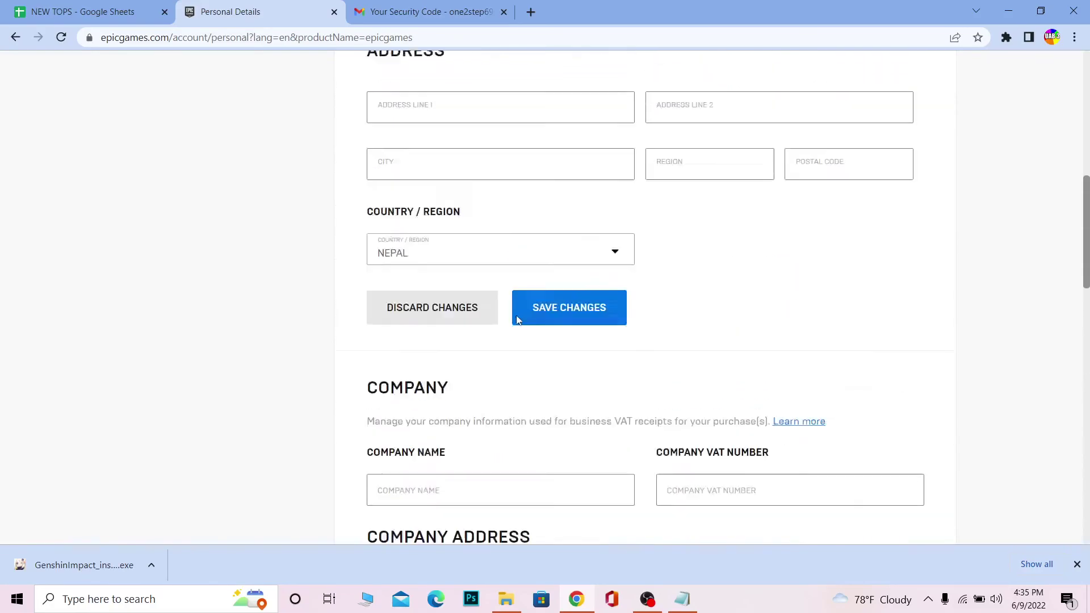
{"action": "left_click", "coordinate": [17, 68]}
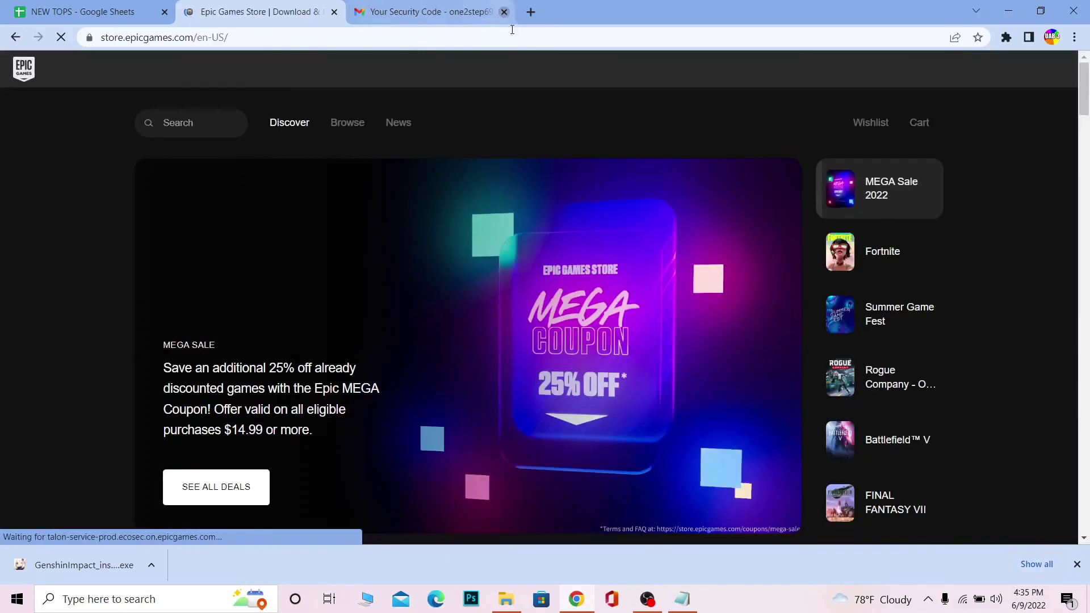
{"action": "left_click", "coordinate": [504, 12]}
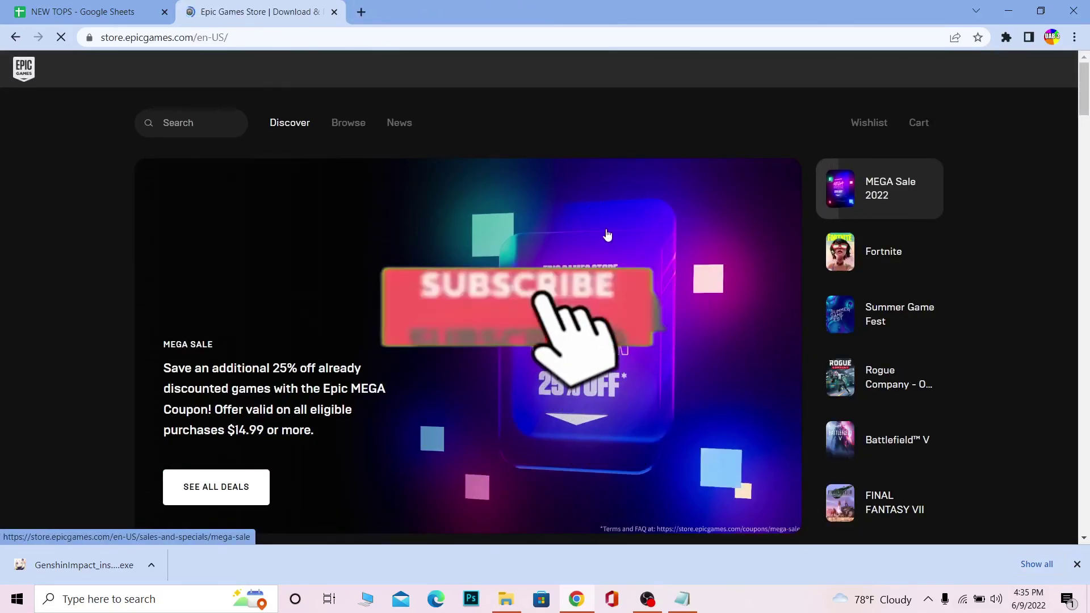